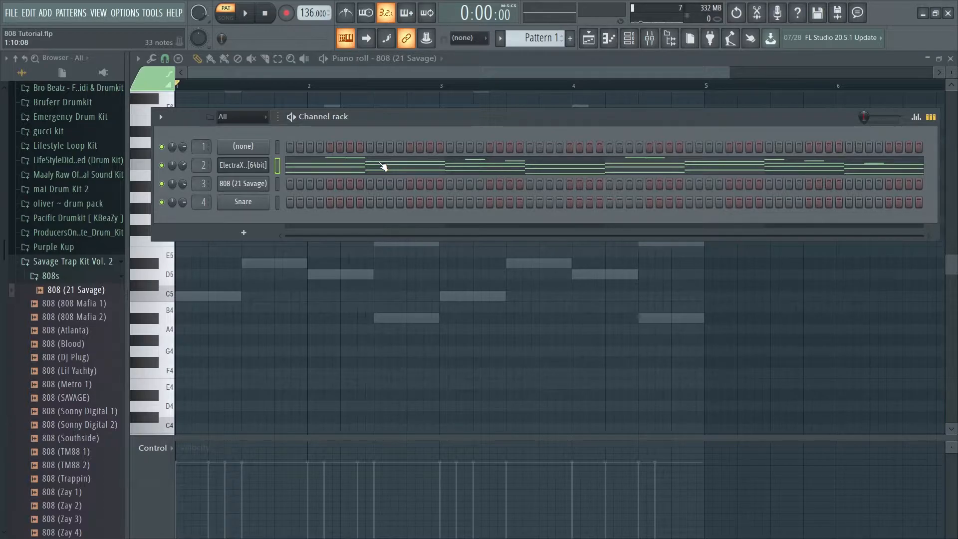
Play back Pattern 1's melody, then display the 808 (21 Savage) channel's notes in the piano roll
key(space)
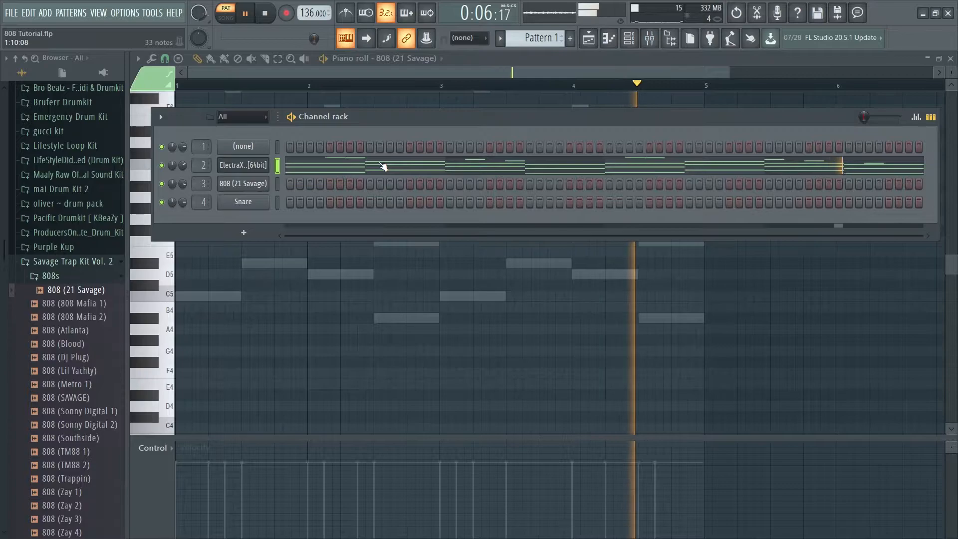
key(space)
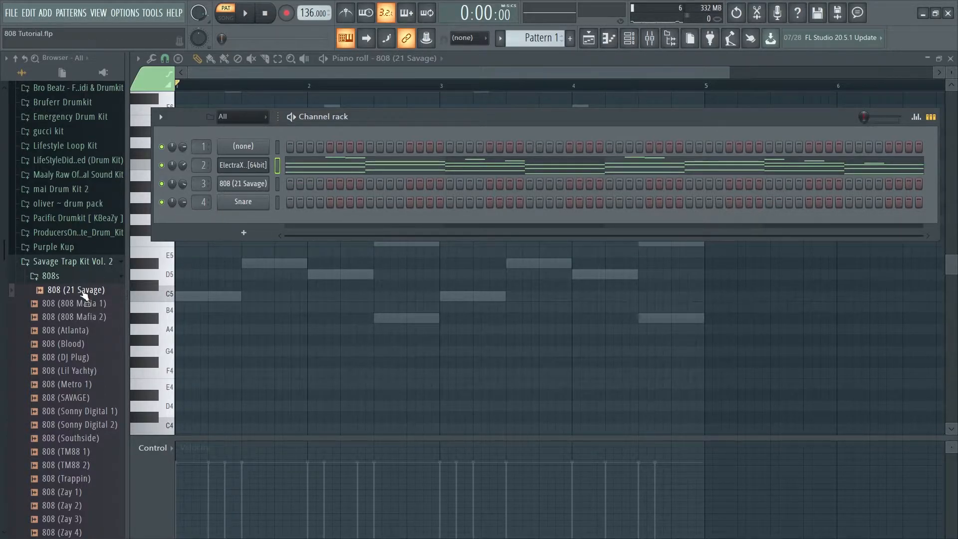
click(609, 42)
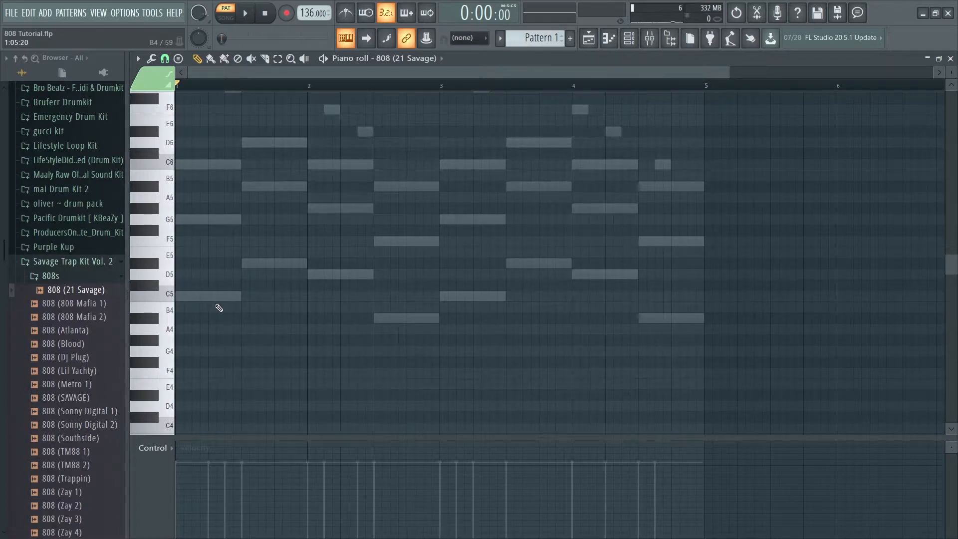
scroll(248, 317, up, 2)
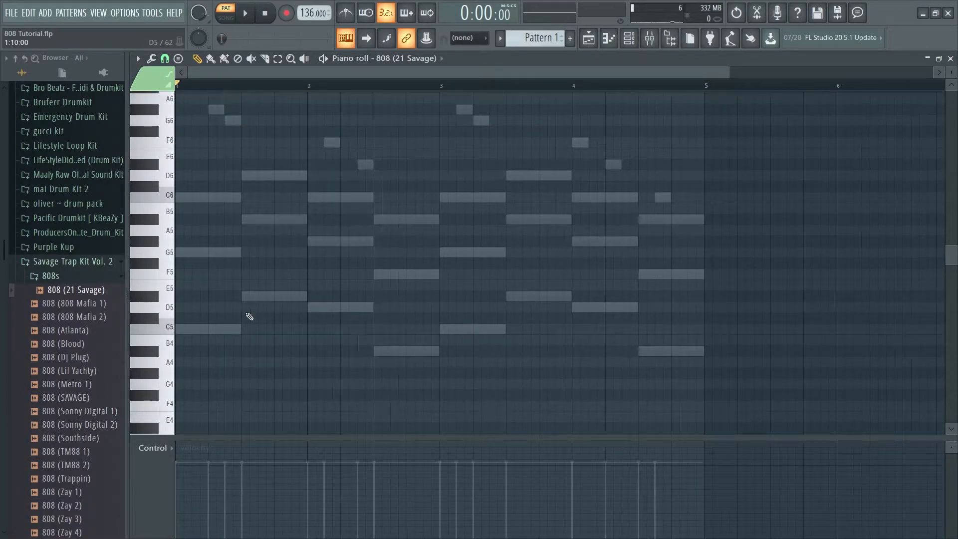
click(203, 329)
click(262, 209)
click(328, 351)
click(352, 219)
click(459, 319)
drag(410, 175, 418, 176)
mouse_move(558, 277)
mouse_down()
mouse_move(597, 367)
mouse_move(559, 285)
mouse_up()
click(534, 220)
right_click(566, 286)
right_click(539, 220)
right_click(449, 176)
right_click(394, 219)
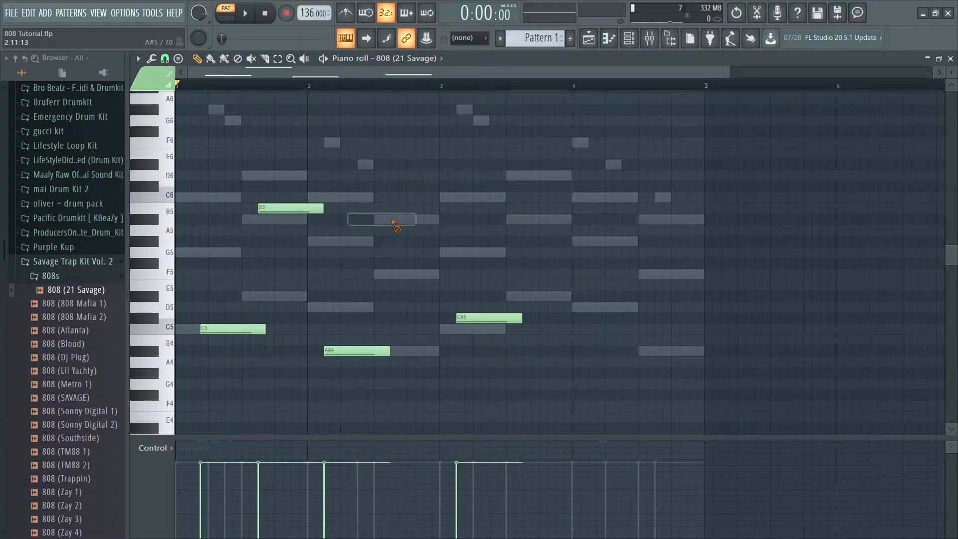
right_click(279, 208)
right_click(240, 330)
right_click(352, 350)
right_click(471, 318)
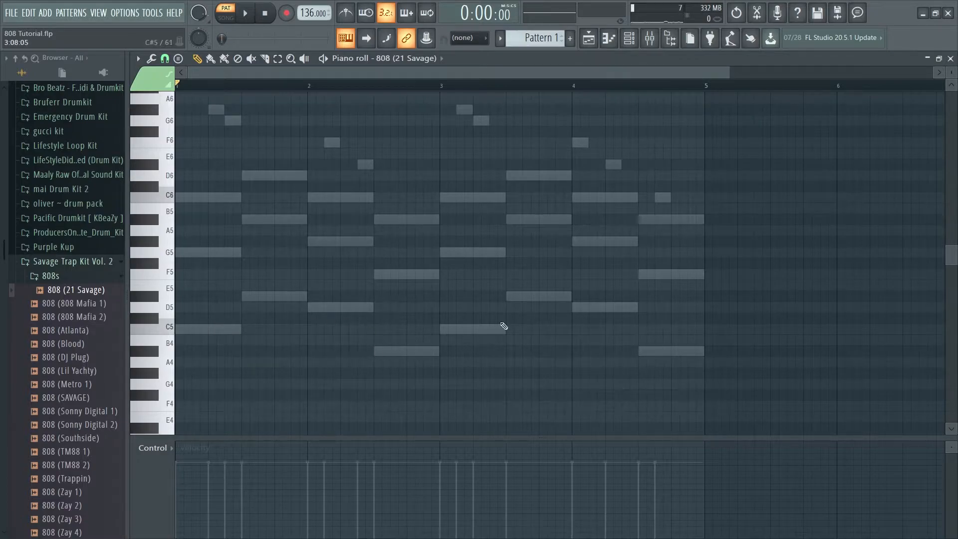
Place half-bar 808 notes C5, D#5, D5 and A#4 over the lowest ghost notes in bars 1–2, then copy them to bars 3–4
drag(199, 332, 183, 330)
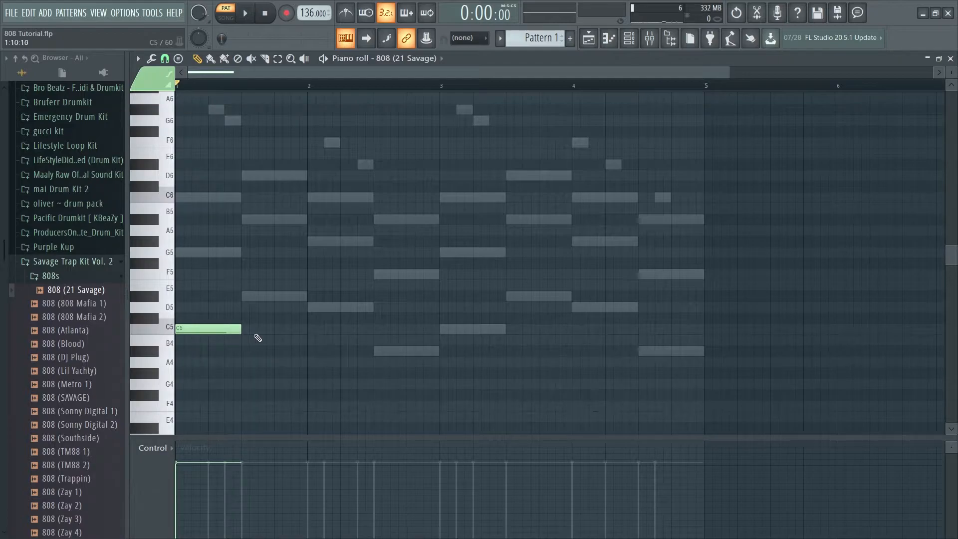
click(244, 295)
click(310, 306)
click(377, 351)
mouse_move(484, 258)
mouse_down()
mouse_move(265, 350)
mouse_move(185, 368)
mouse_up()
drag(204, 330, 463, 344)
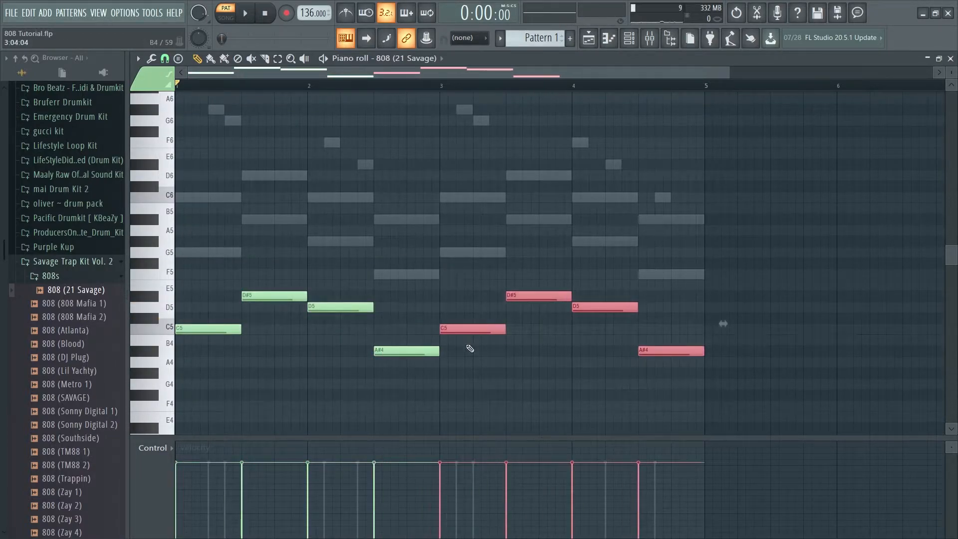
Play back Pattern 1 to hear the 808 line together with the melody
click(630, 39)
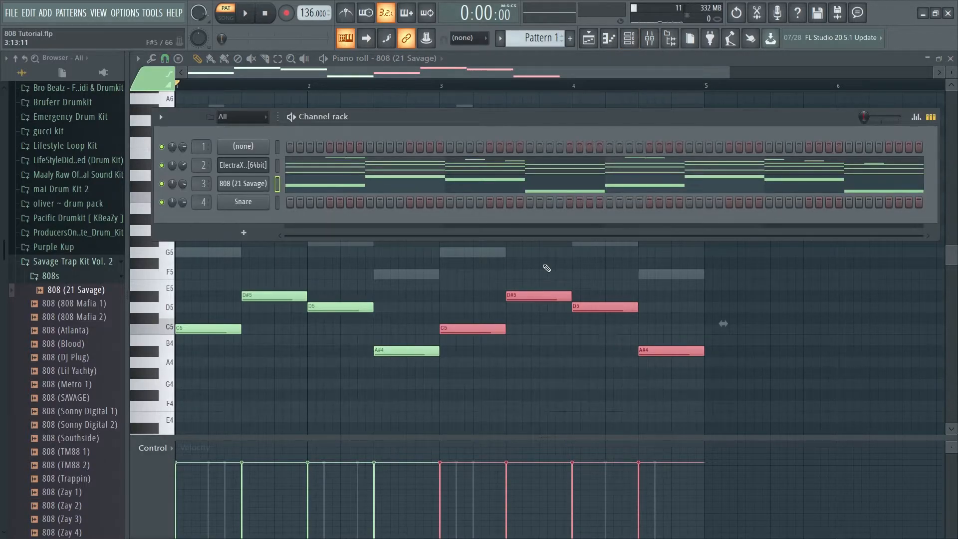
key(space)
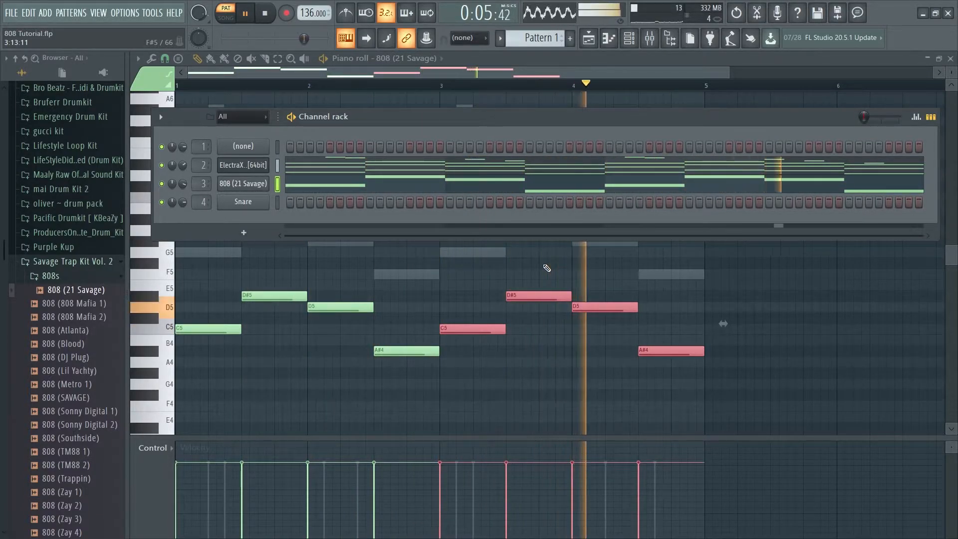
key(space)
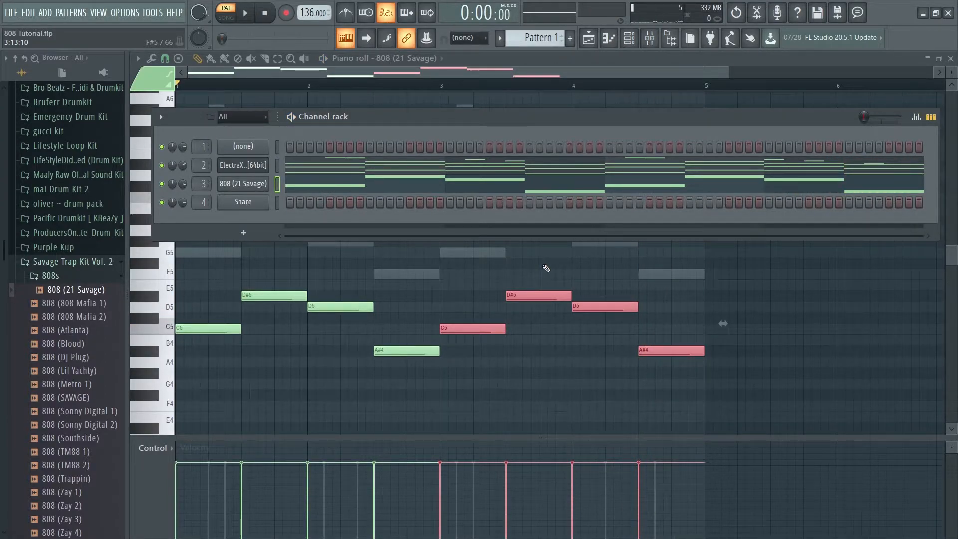
click(609, 38)
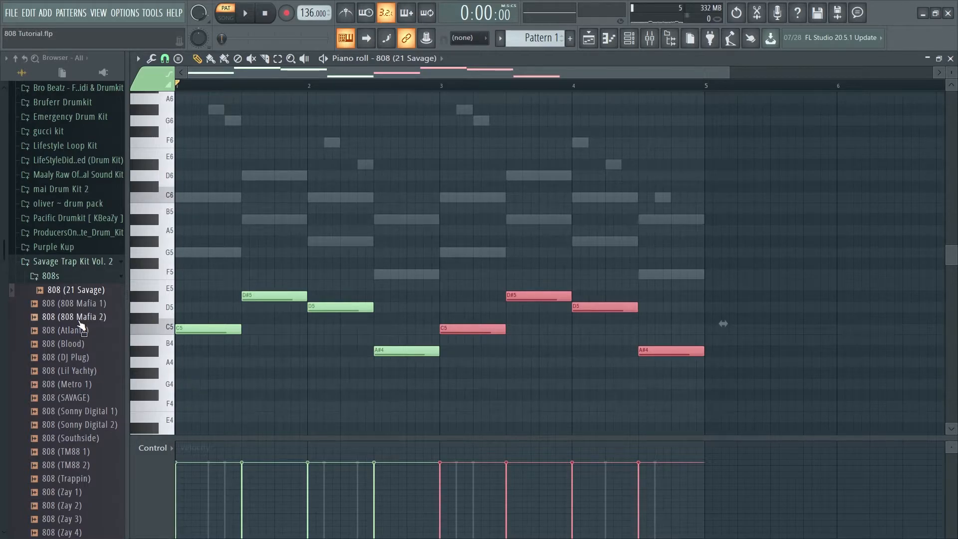
right_click(197, 330)
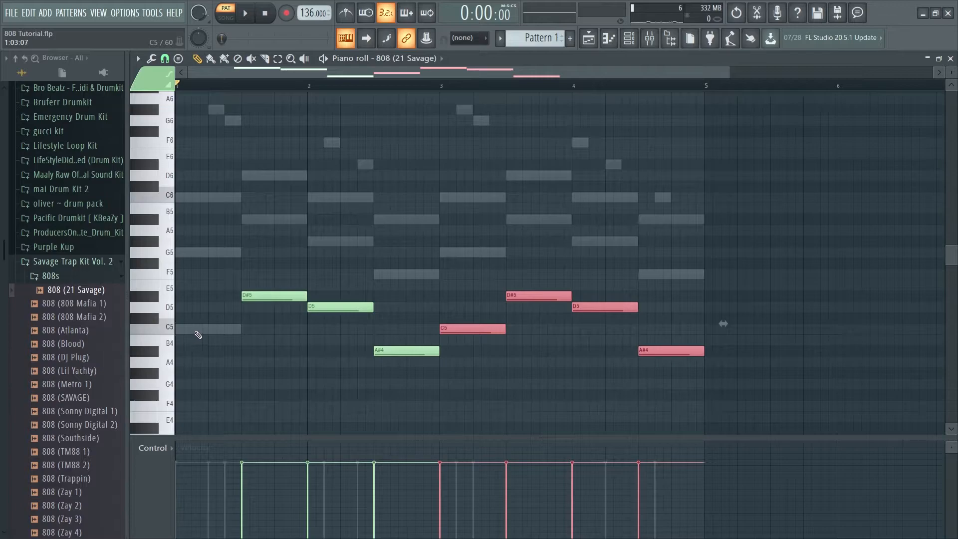
click(188, 332)
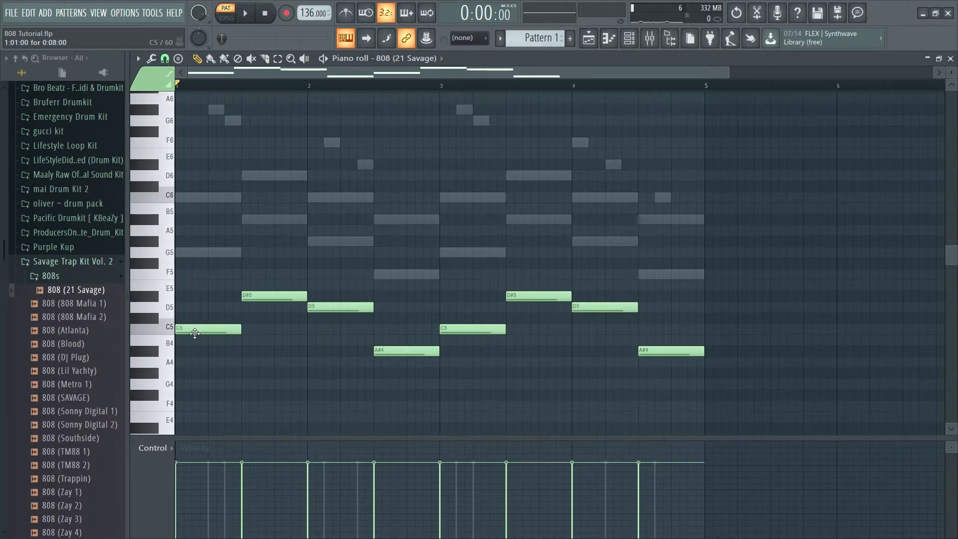
Open the 808 (21 Savage) channel's sample in Edison and detect its pitch regions
click(629, 38)
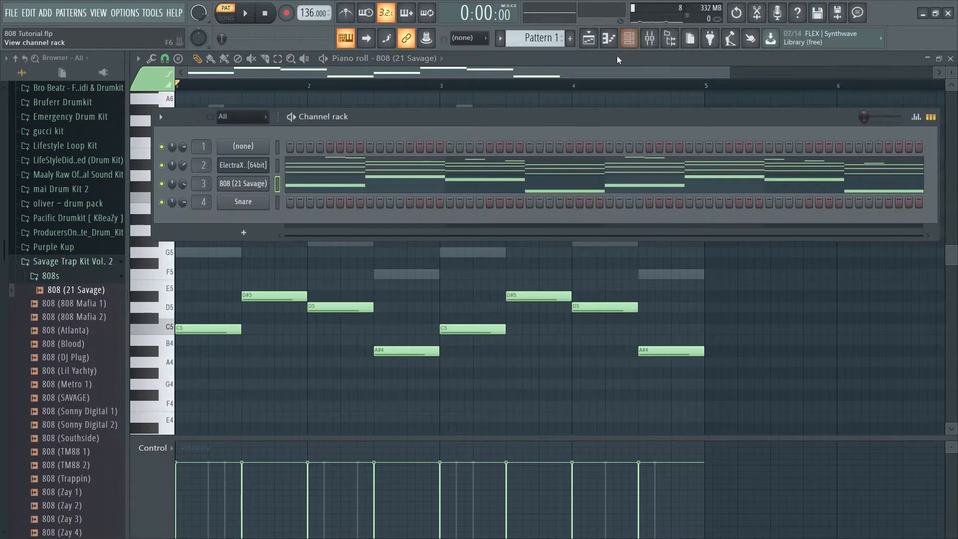
click(263, 189)
click(231, 195)
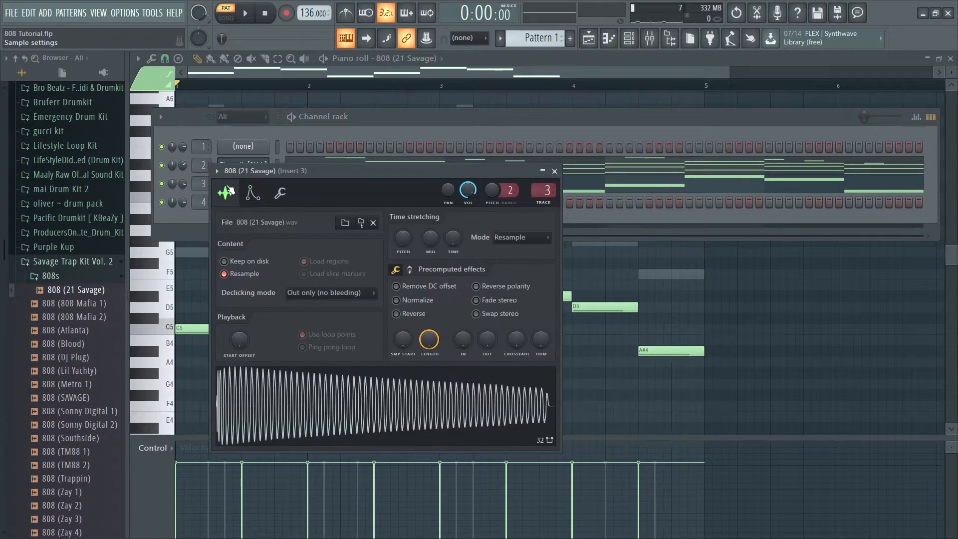
right_click(338, 406)
click(360, 431)
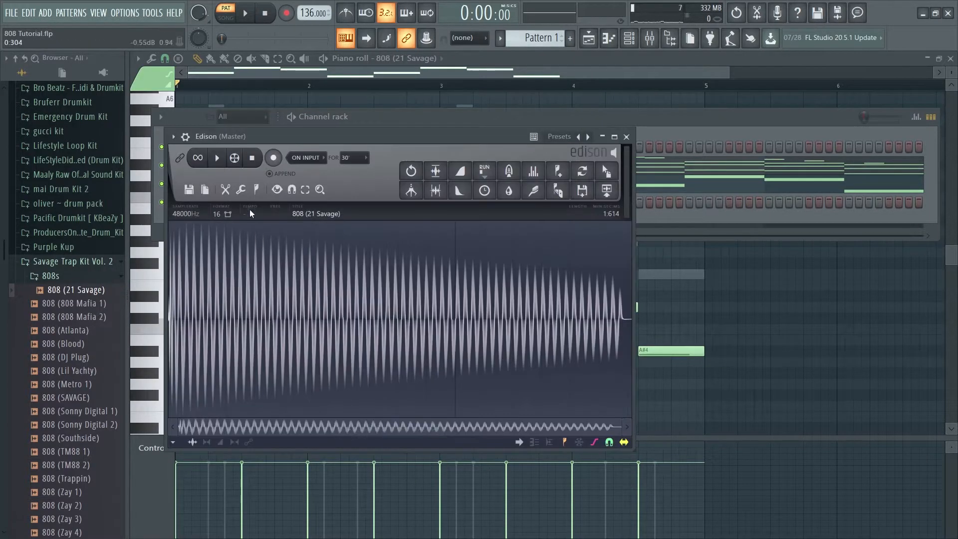
click(257, 190)
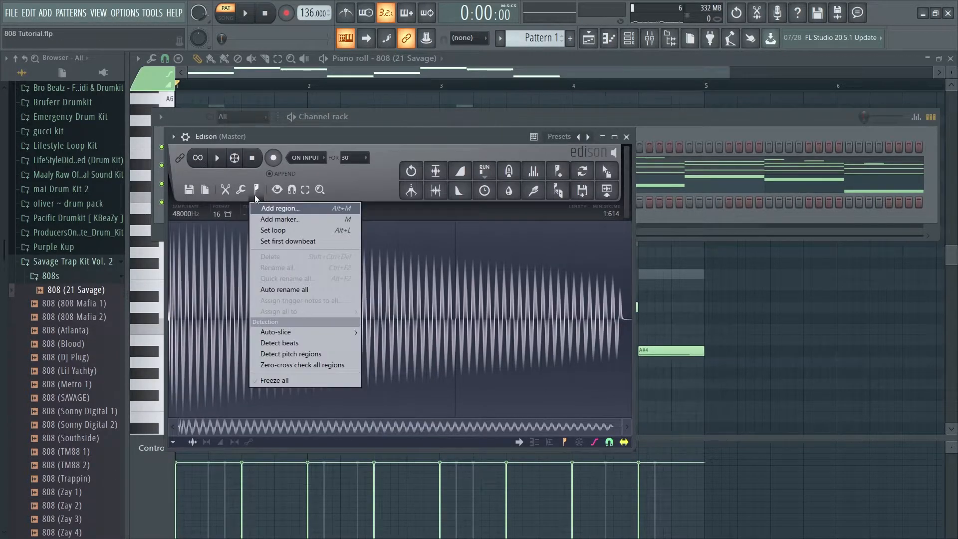
click(288, 356)
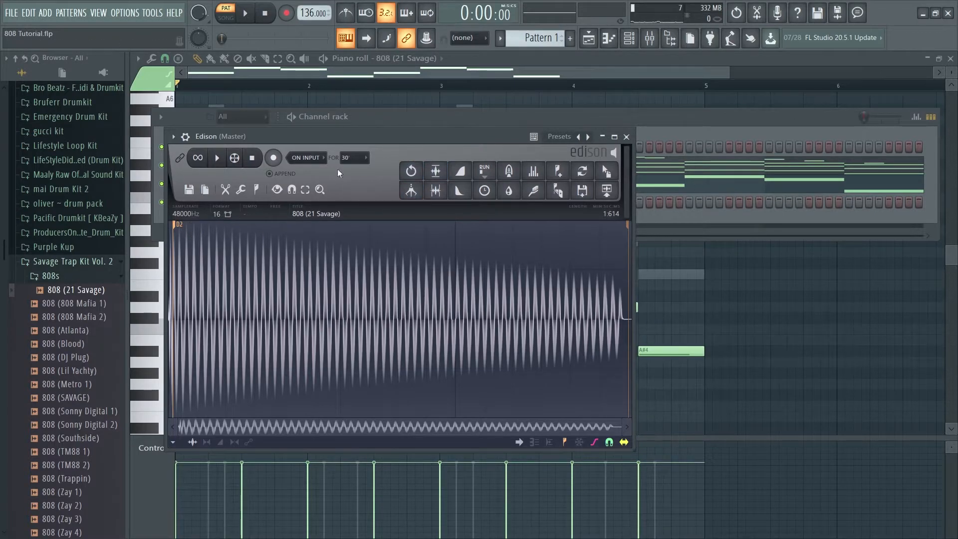
Set the 808 (21 Savage) channel's root note to D5 in its envelope / instrument settings
click(402, 118)
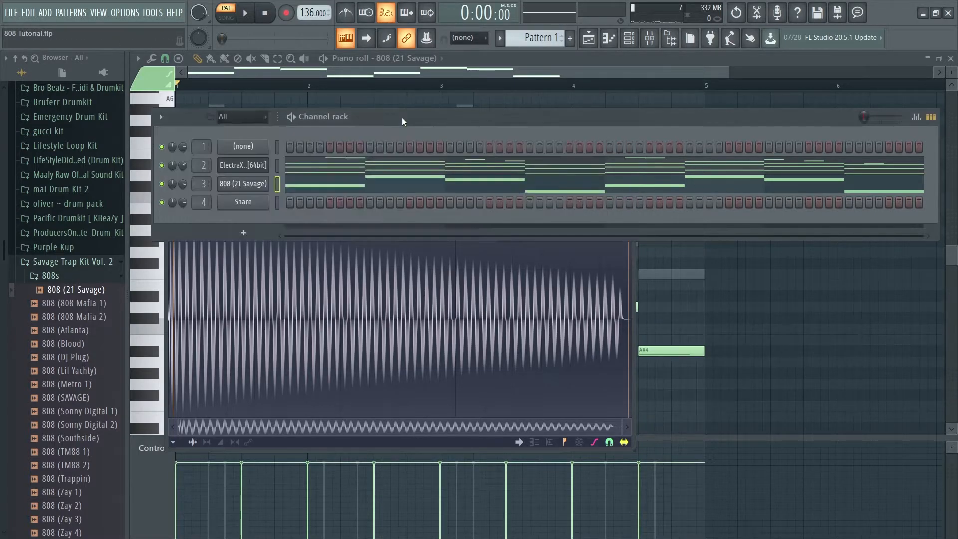
click(260, 188)
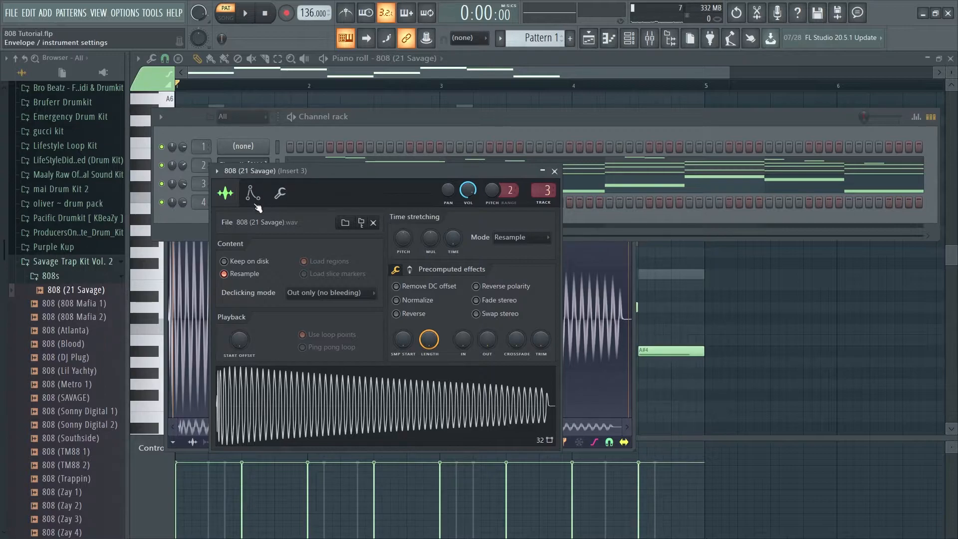
click(253, 195)
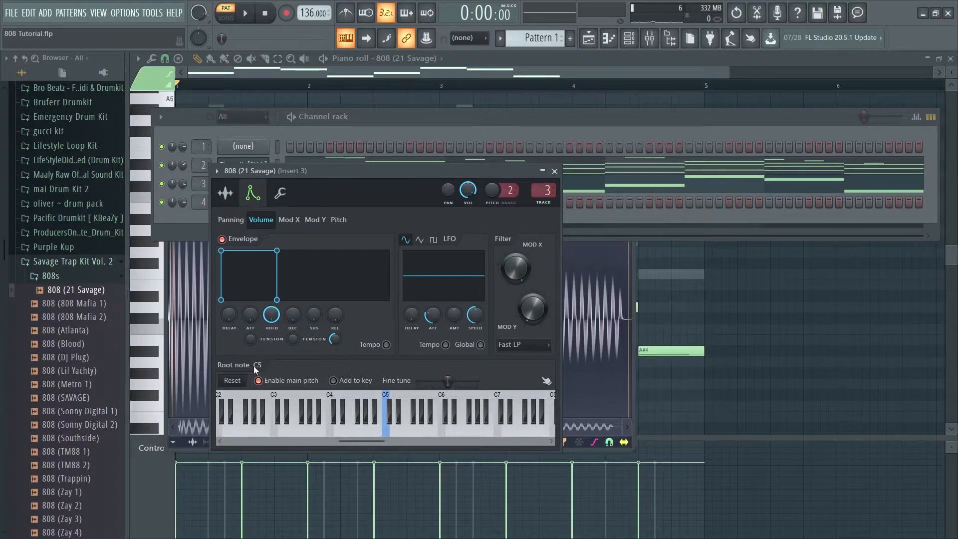
click(396, 434)
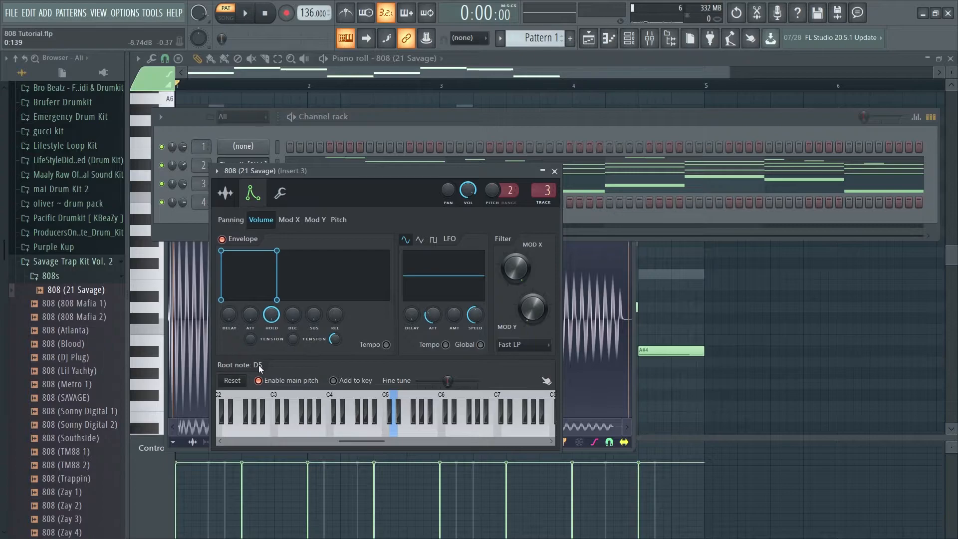
Play back Pattern 1 with the new root note, then review the 808 notes in the piano roll
click(428, 118)
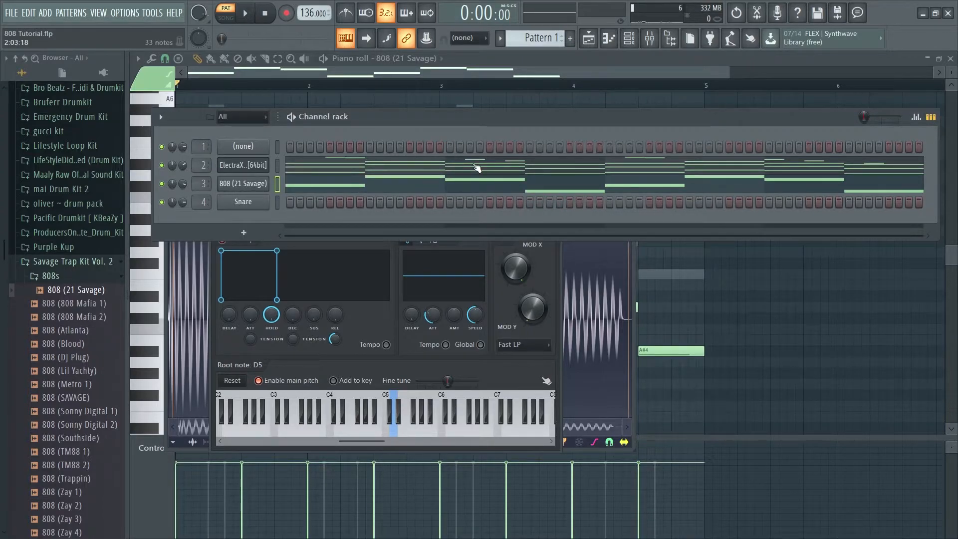
key(space)
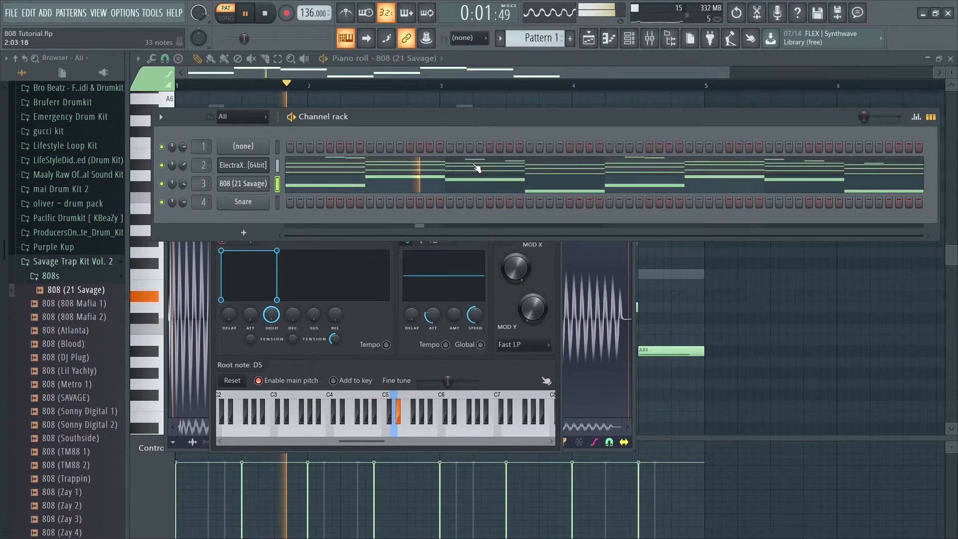
key(space)
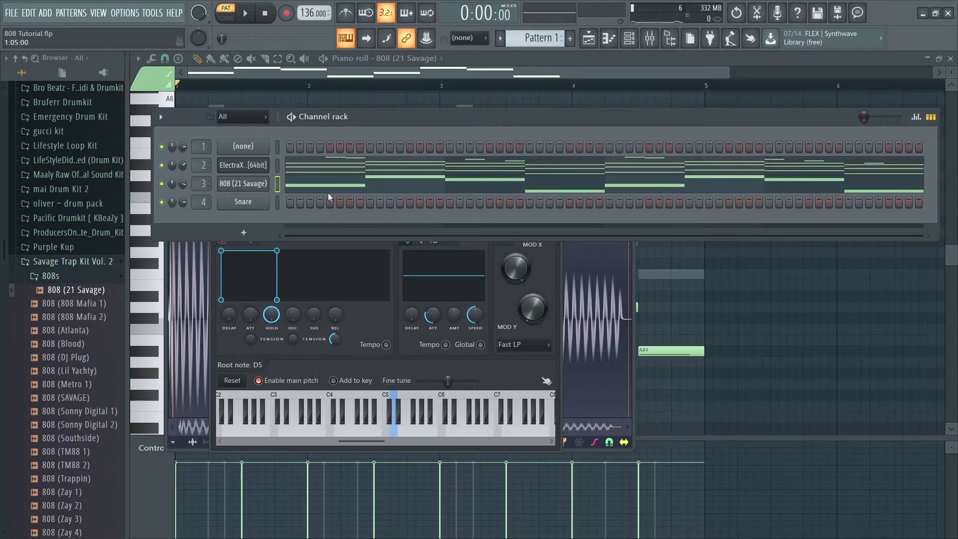
click(612, 59)
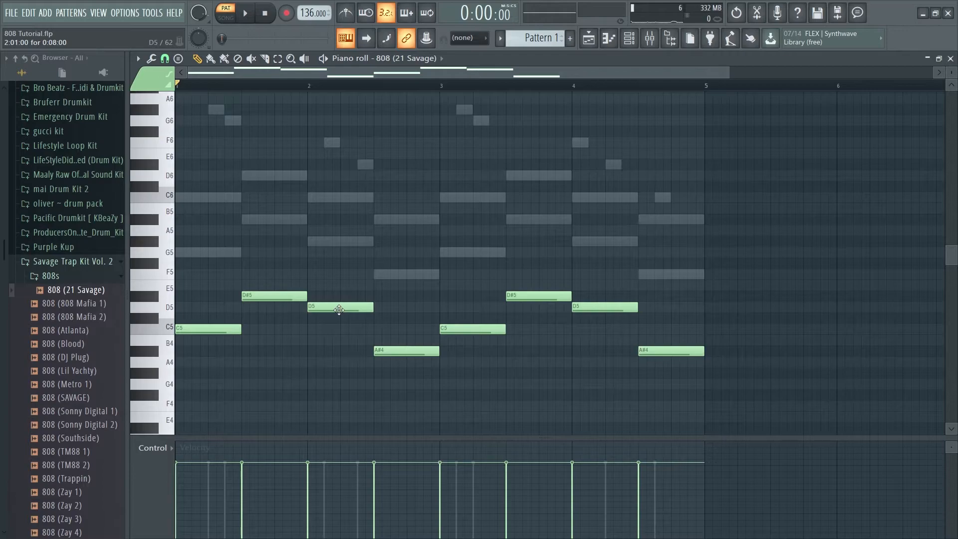
Load the GTune [64bit] tuner into the first effect slot of the 808's mixer track, Insert 3
click(627, 42)
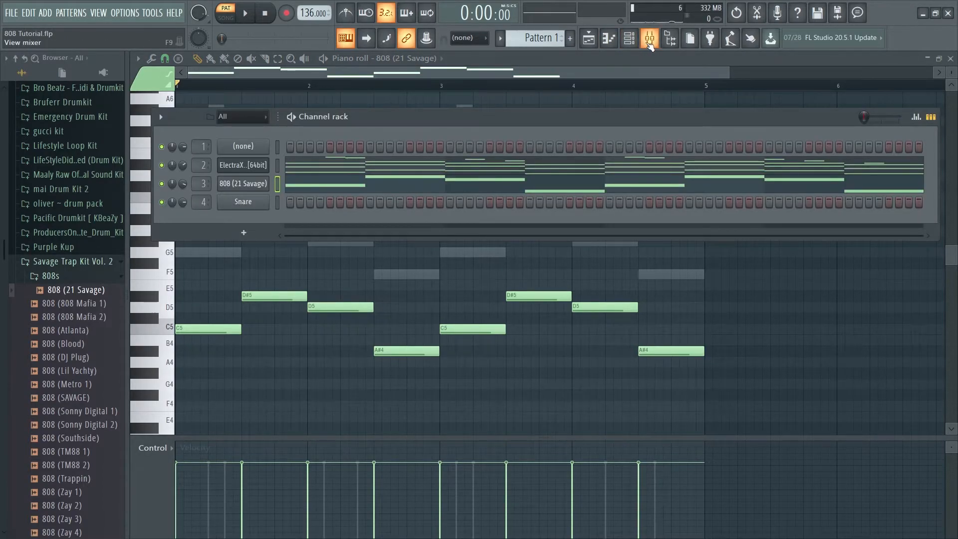
click(649, 43)
click(628, 39)
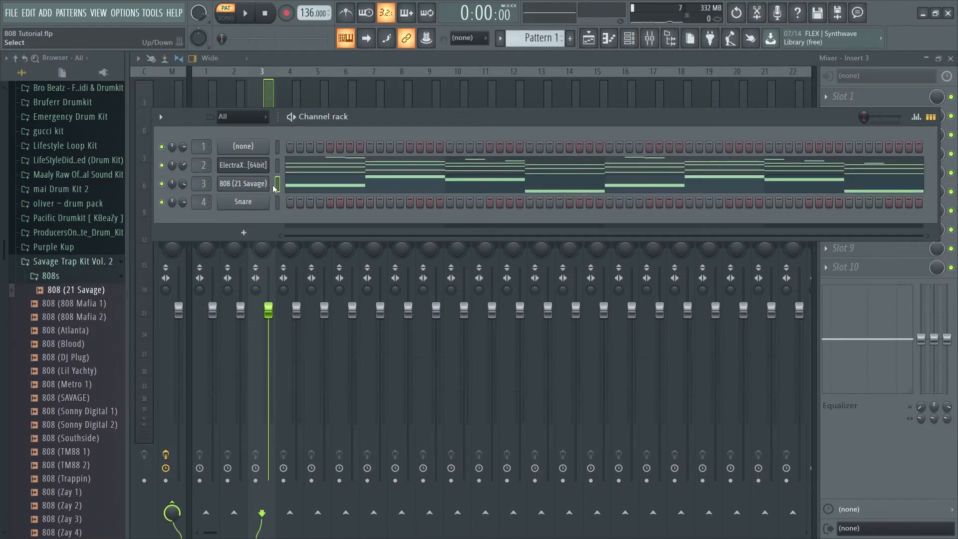
click(651, 41)
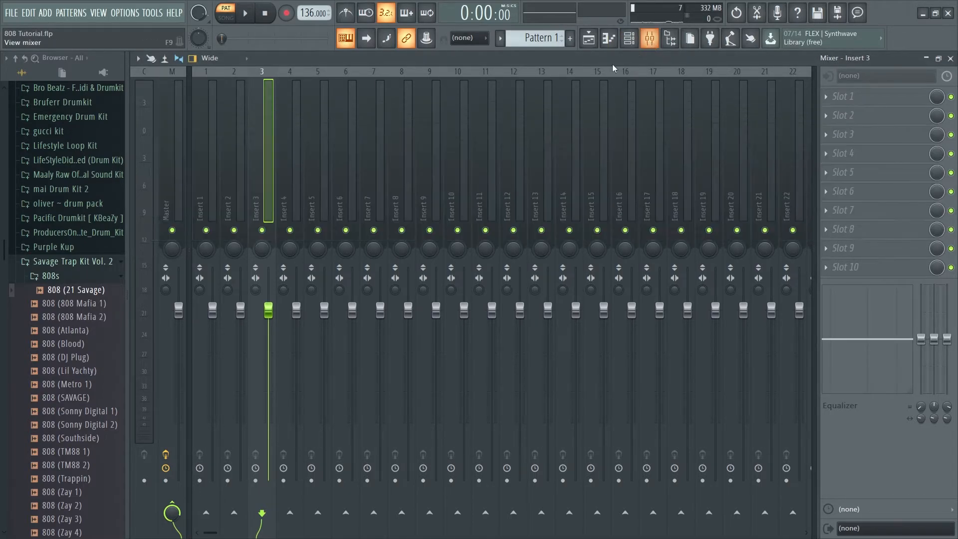
click(888, 100)
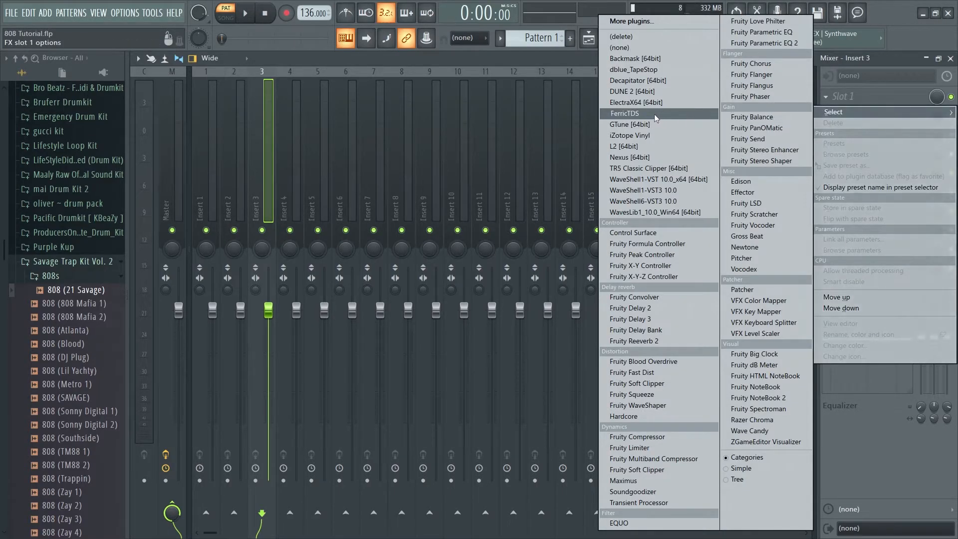
click(638, 124)
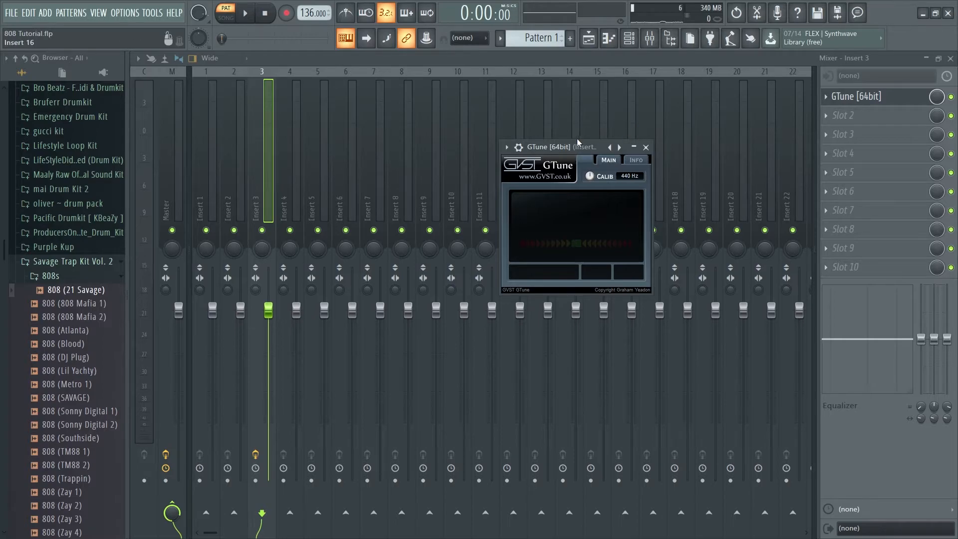
Reposition the GTune window and sound the 808 at C5 to check its pitch on the tuner
drag(577, 142, 482, 131)
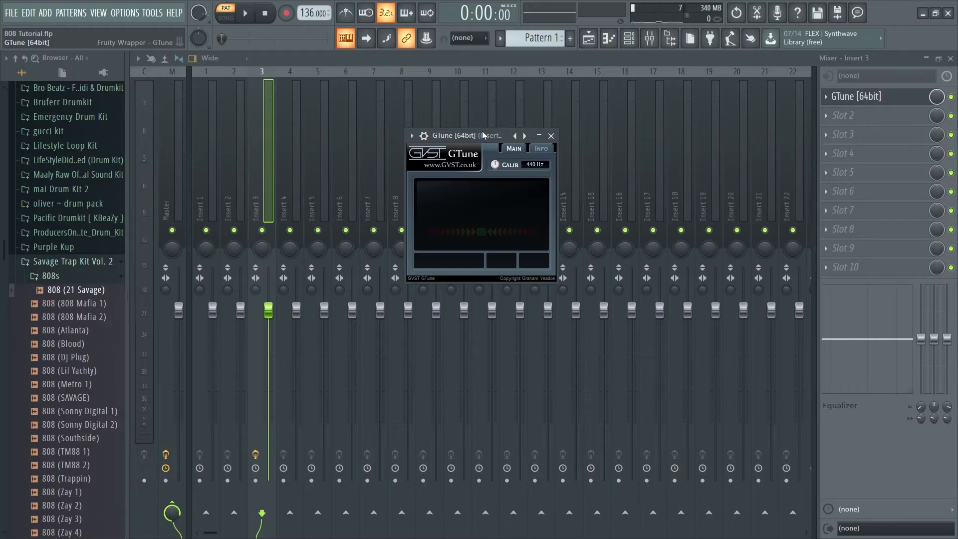
key(q)
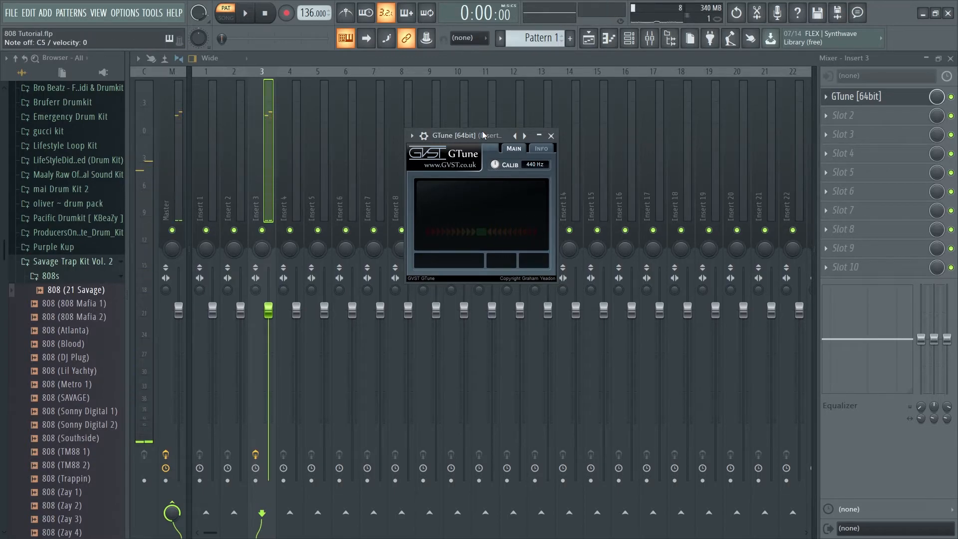
key(q)
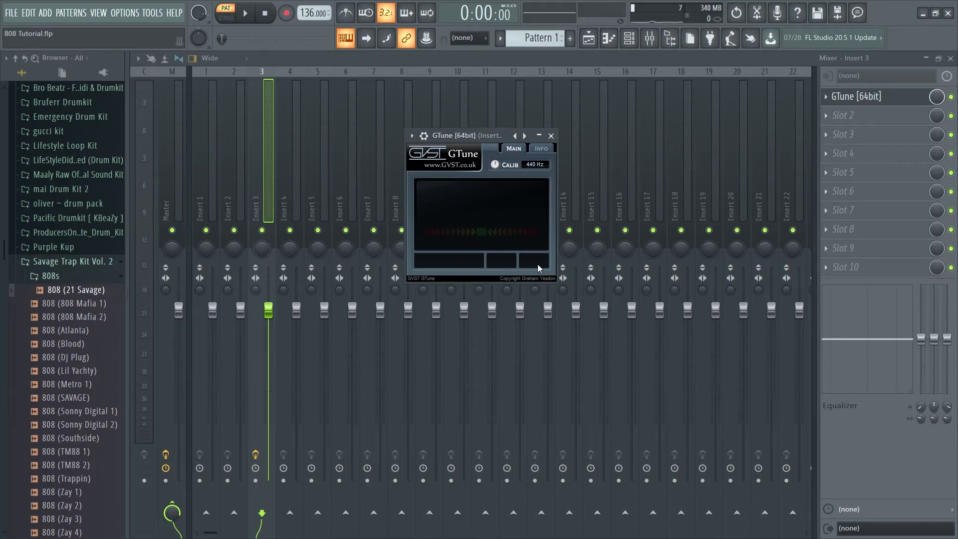
Sound the 808 again, and detach the GTune window so it can be placed freely over other windows
key(q)
drag(460, 136, 517, 154)
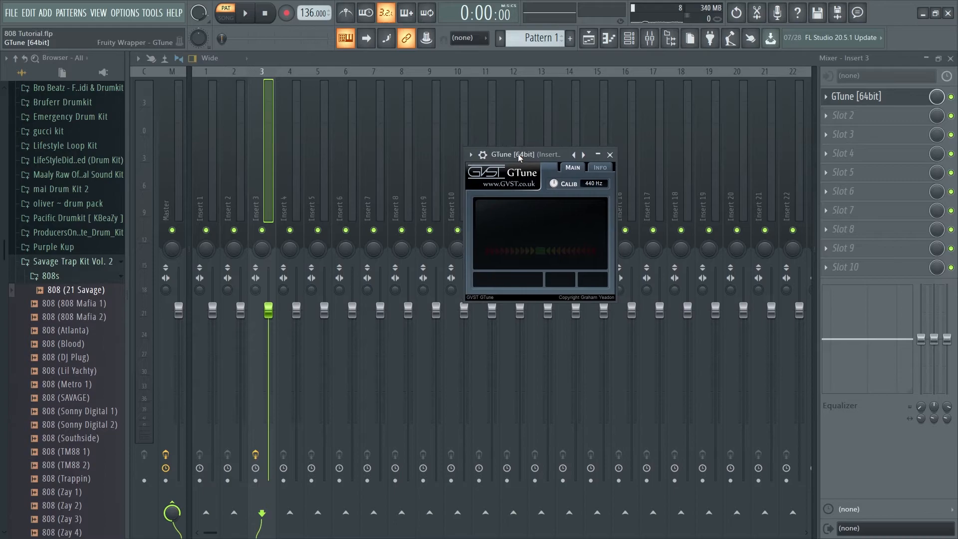
click(471, 154)
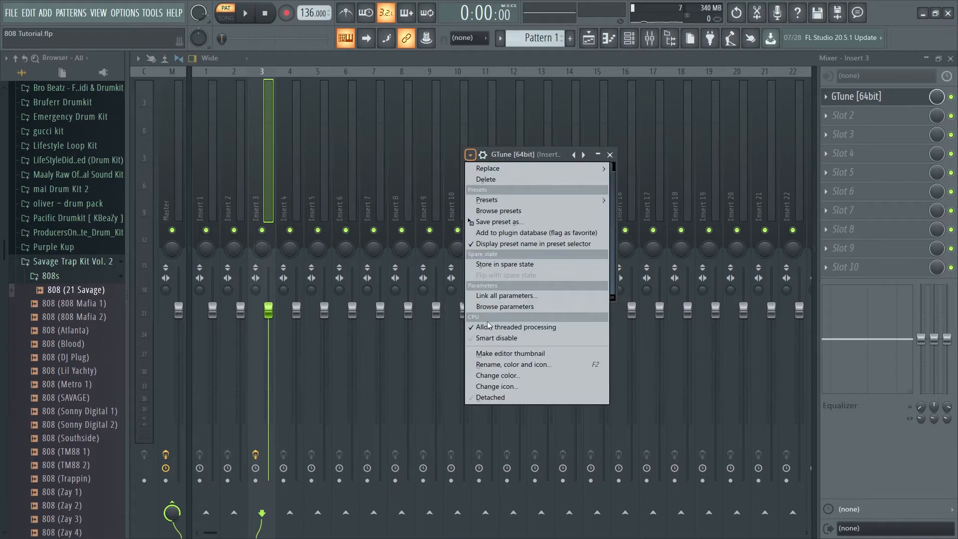
click(481, 397)
drag(542, 159, 468, 254)
Open the 808 (21 Savage) channel settings and move the GTune window beside them
click(629, 40)
click(243, 183)
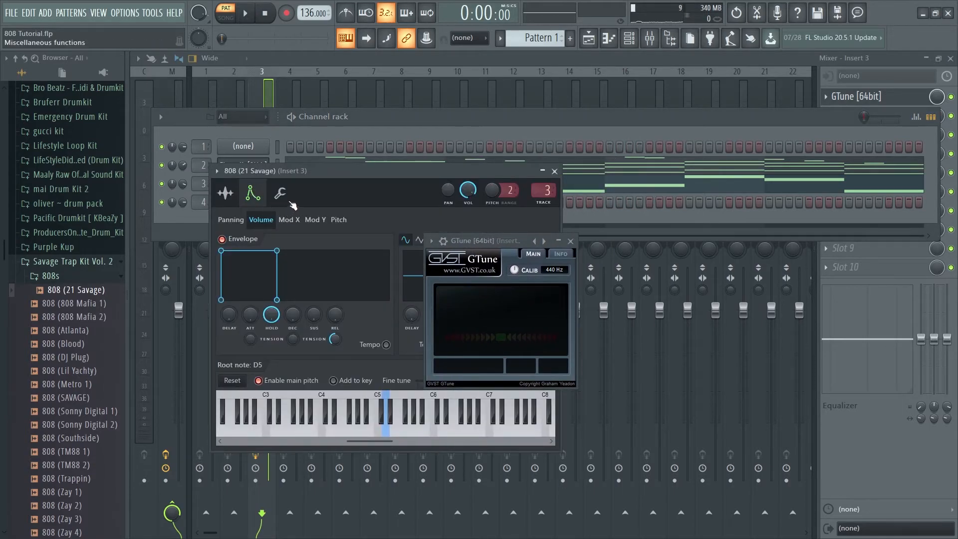
drag(483, 238, 650, 215)
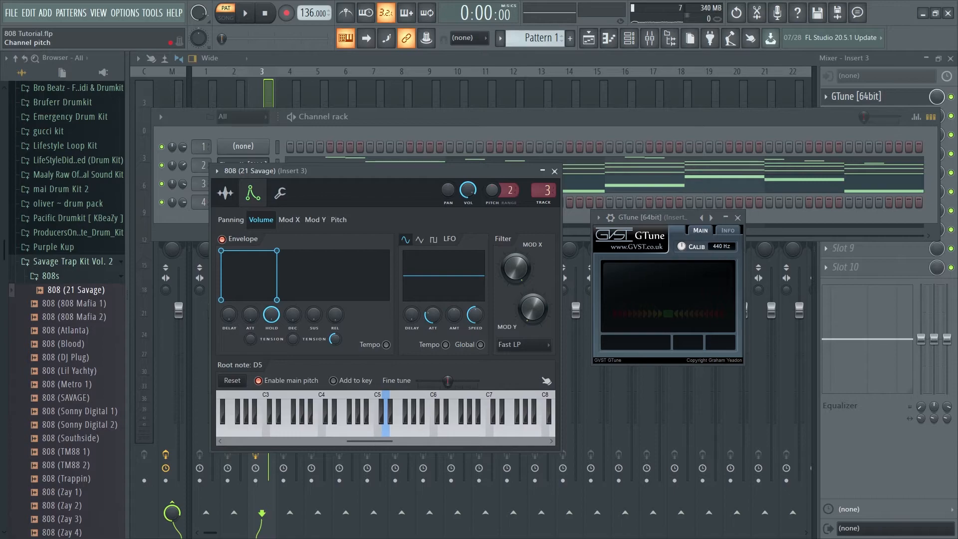
Try a slight adjustment of the 808's channel pitch and sound C5 to check it on the tuner
drag(492, 190, 492, 195)
mouse_move(492, 191)
mouse_down()
mouse_move(492, 175)
mouse_move(492, 194)
mouse_up()
key(z)
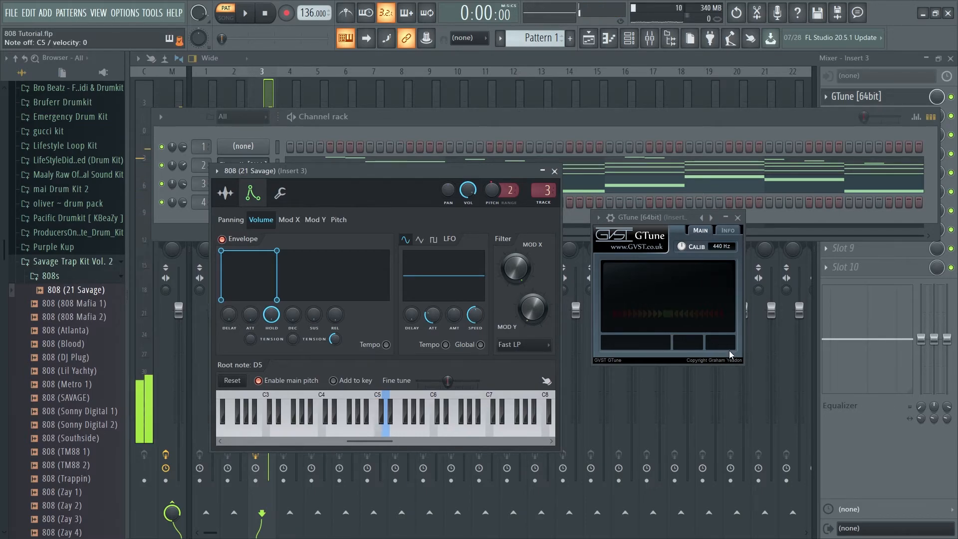
key(z)
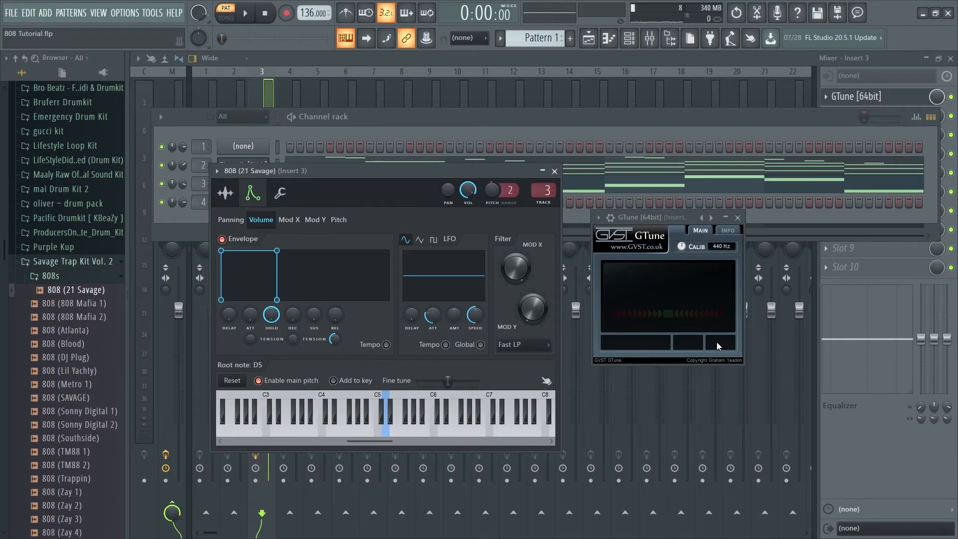
Play Pattern 1 with the 808's piano roll open, closing the GTune window during playback
click(616, 44)
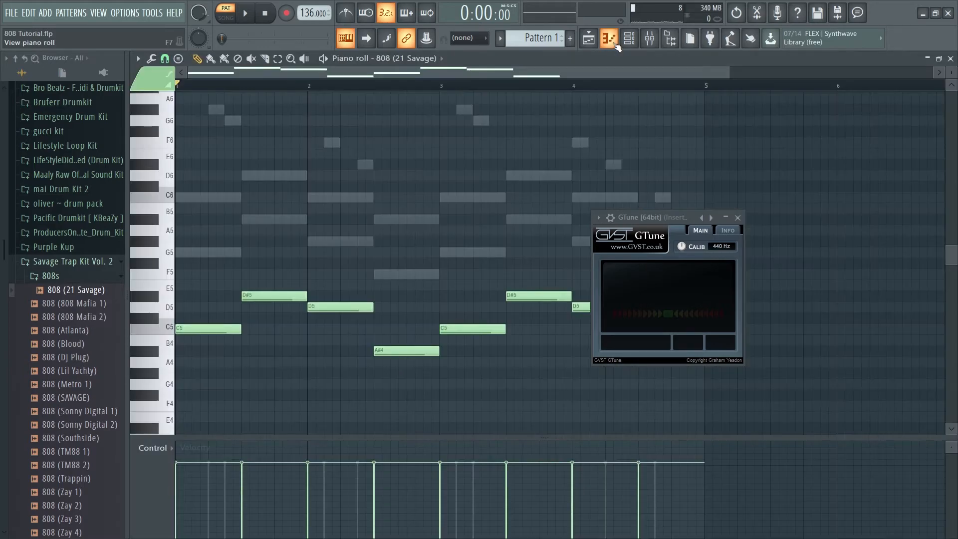
key(space)
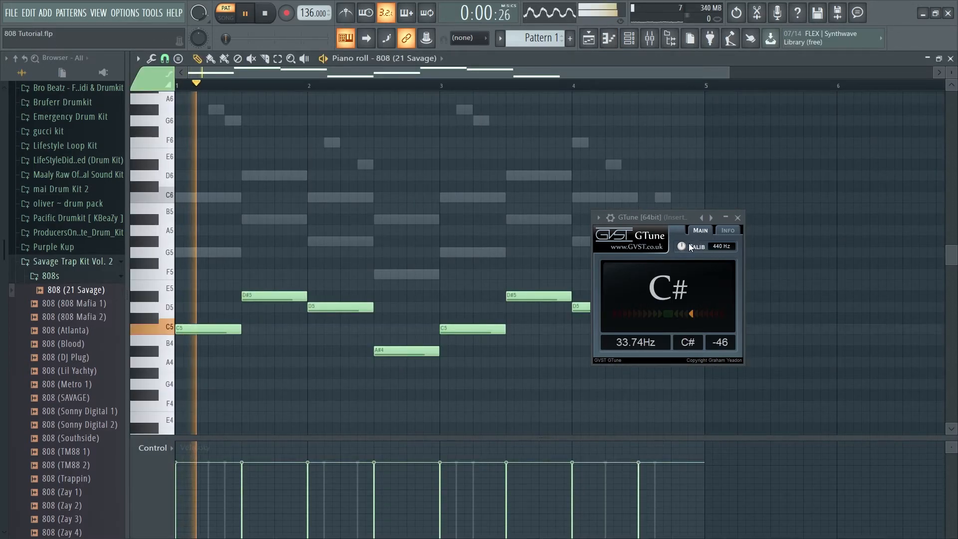
click(737, 218)
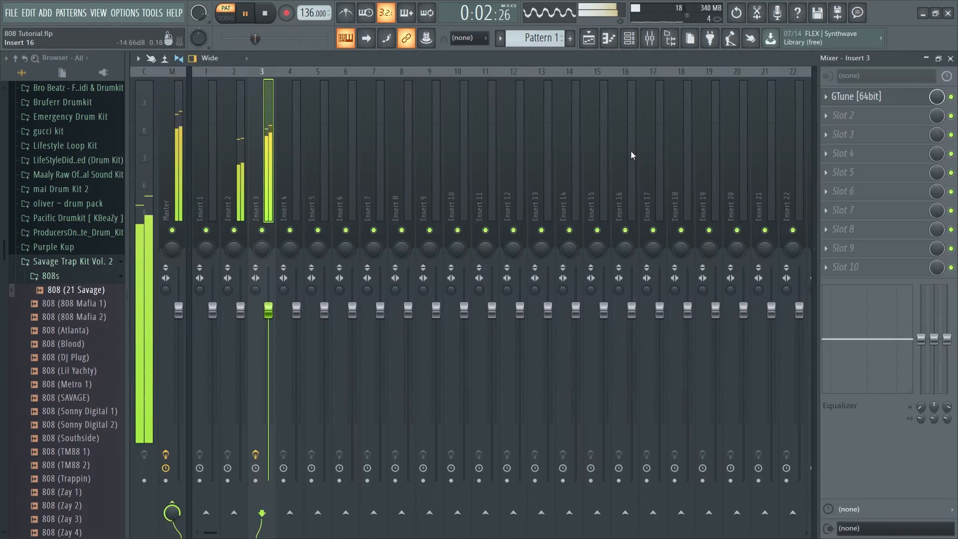
click(609, 39)
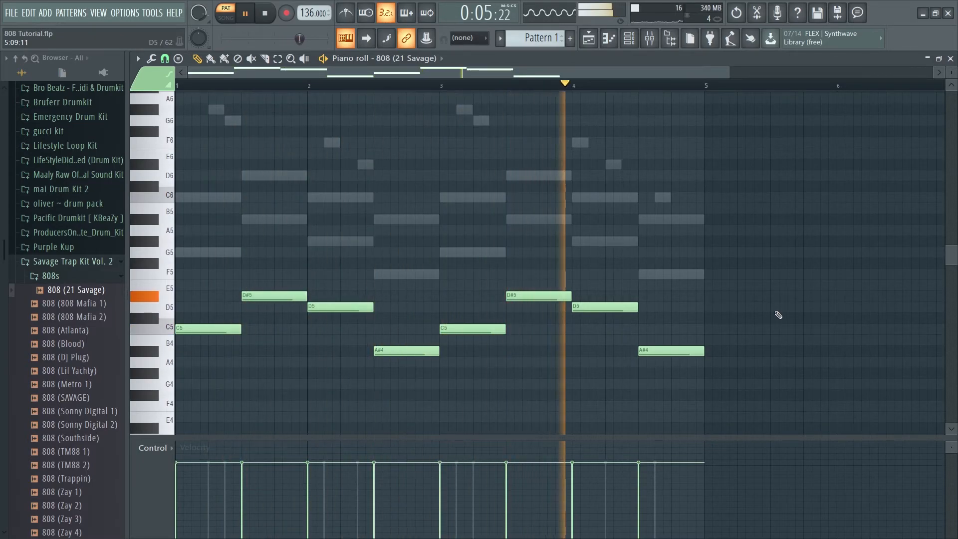
key(space)
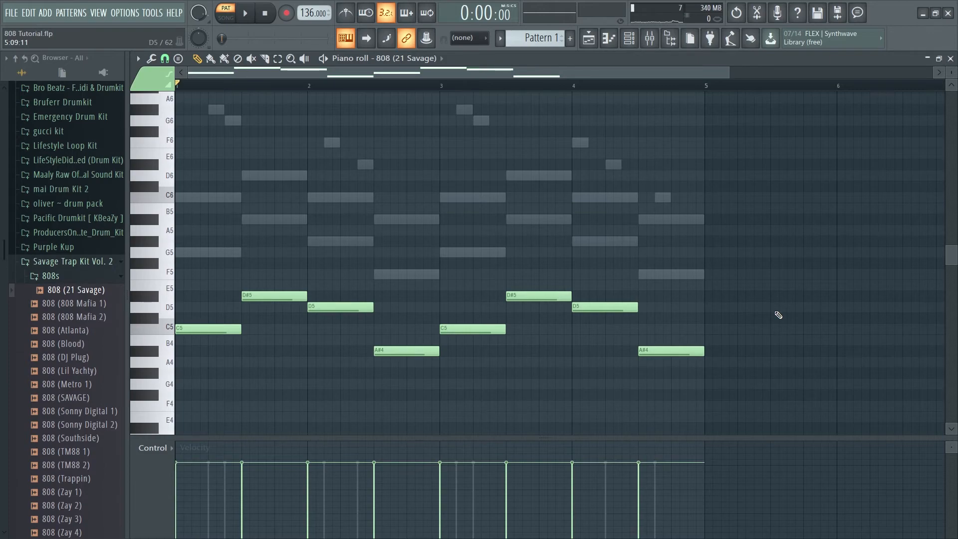
Reopen GTune from Insert 3's first effect slot in the mixer and reposition its window over the mixer tracks
click(650, 38)
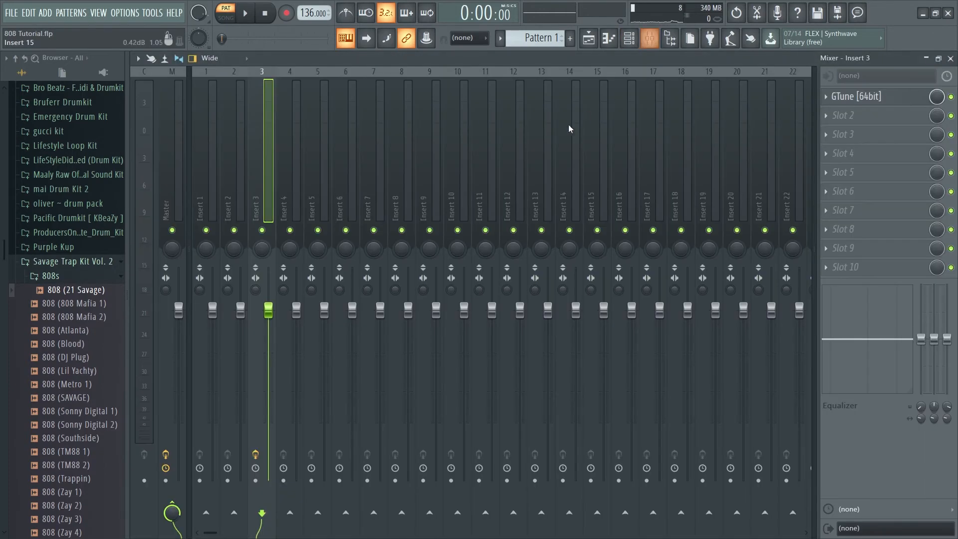
click(856, 97)
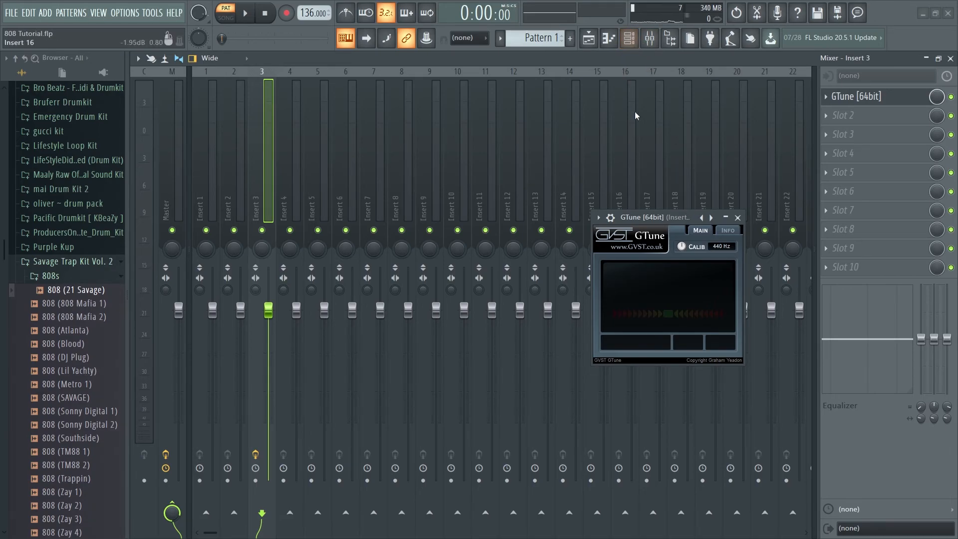
drag(651, 218, 513, 189)
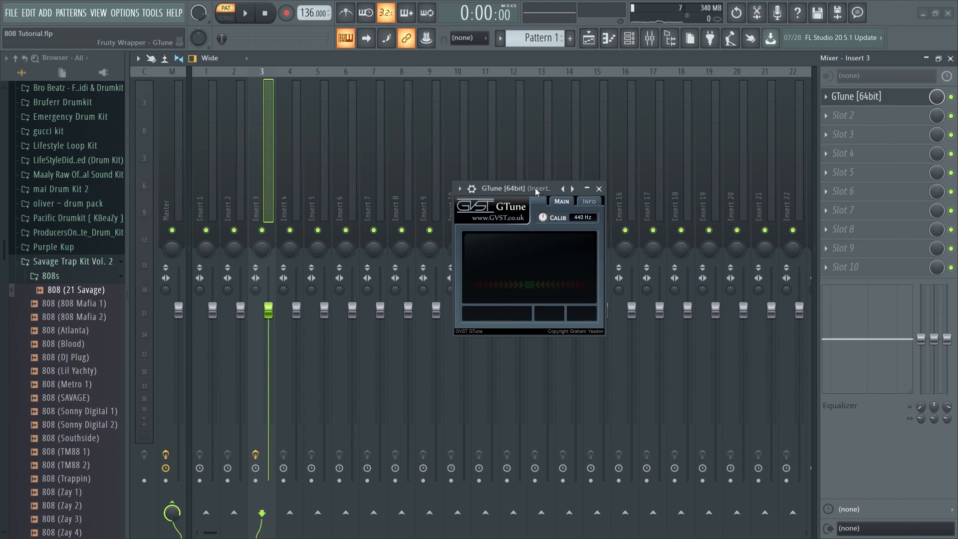
drag(535, 188, 491, 145)
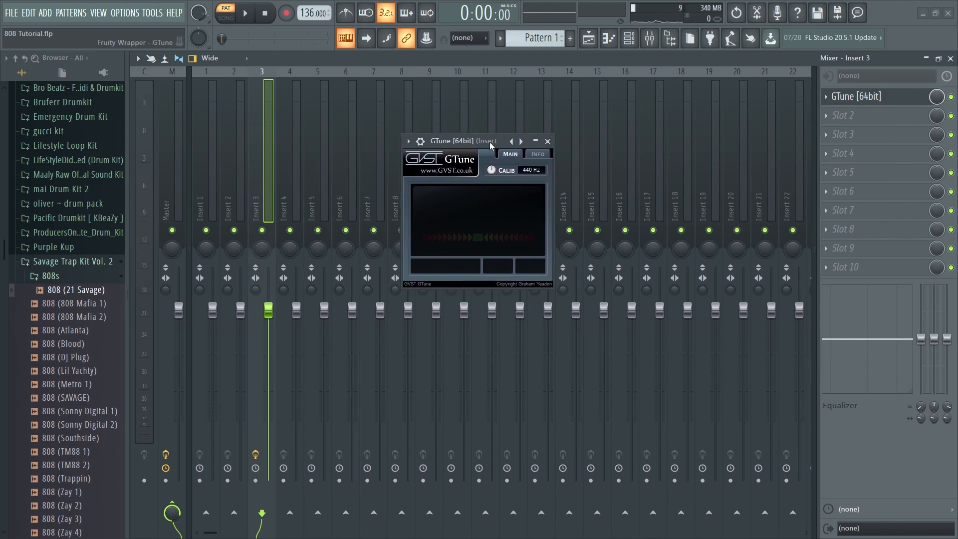